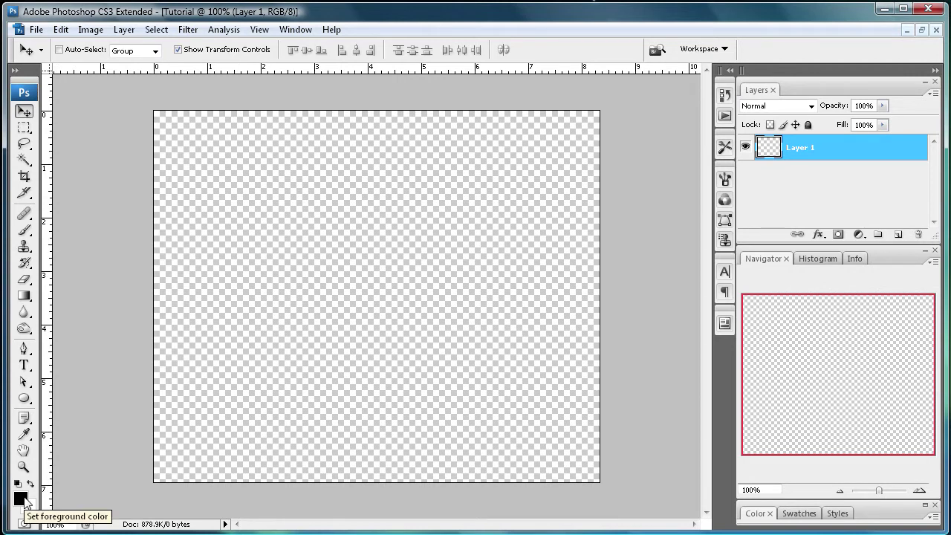
Fill Layer 1 with the black foreground colour so the whole canvas turns black
{"action": "key", "text": "alt+BackSpace"}
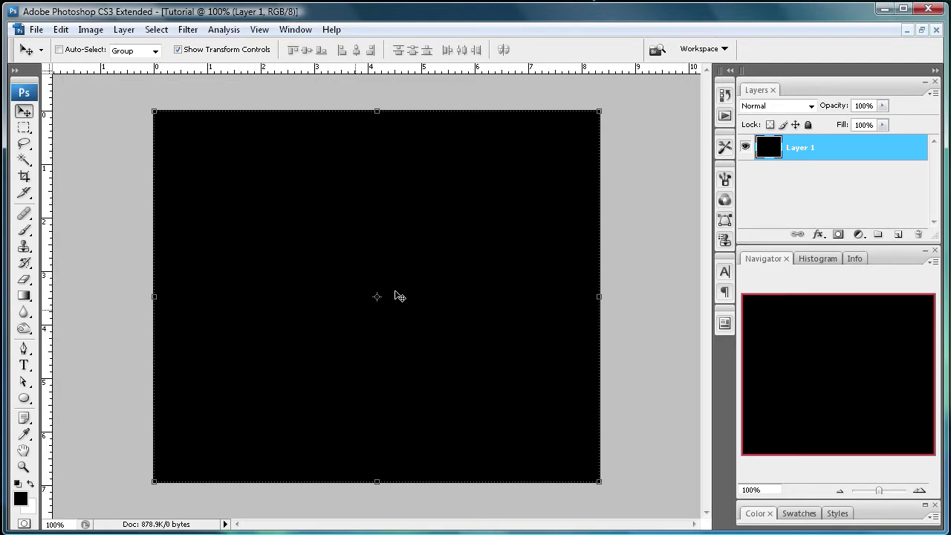
Select the Type tool and set its text colour to cyan #11b0f2
{"action": "left_click", "coordinate": [23, 366]}
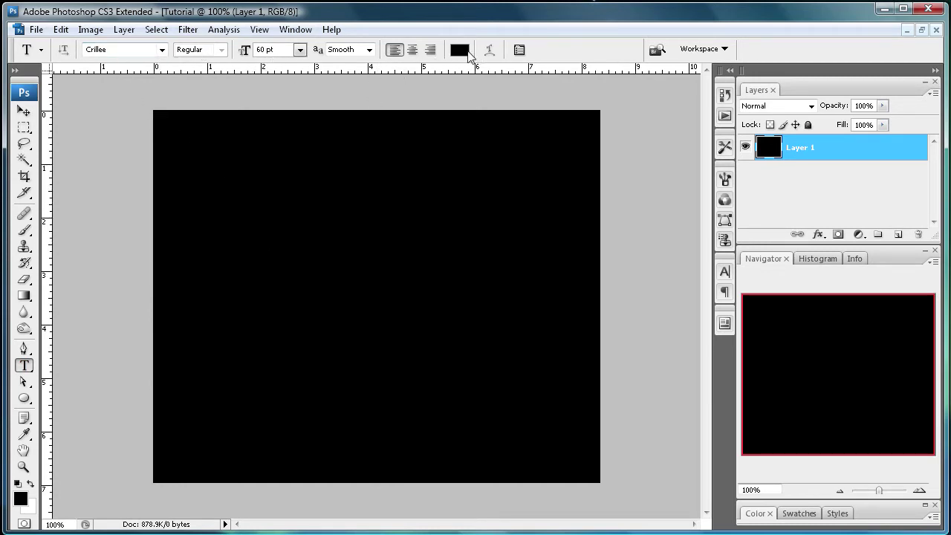
{"action": "left_click", "coordinate": [453, 56]}
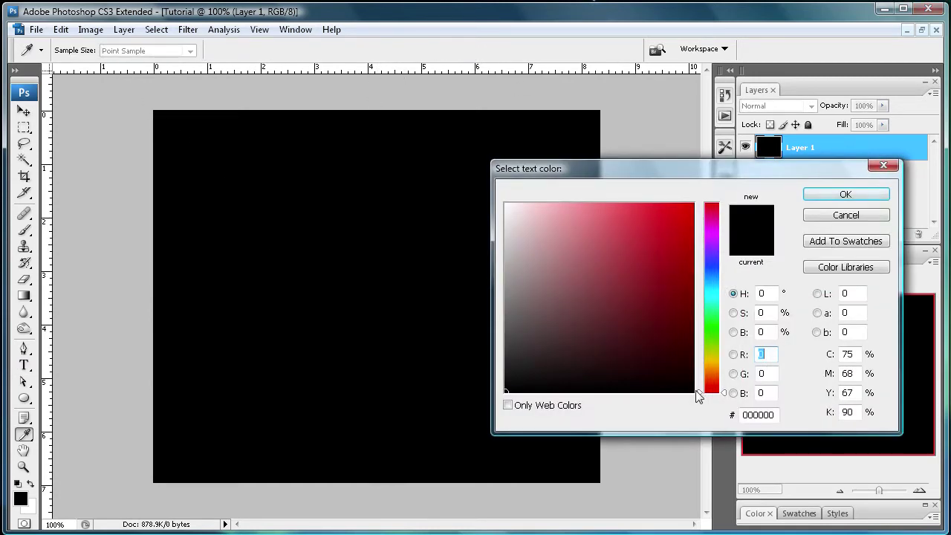
{"action": "left_click_drag", "start_coordinate": [702, 392], "coordinate": [701, 288]}
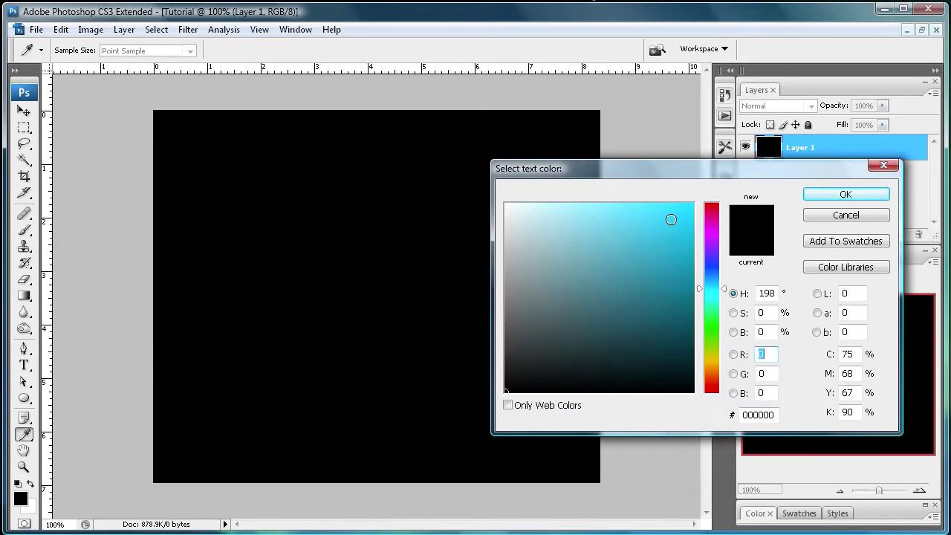
{"action": "left_click", "coordinate": [680, 213]}
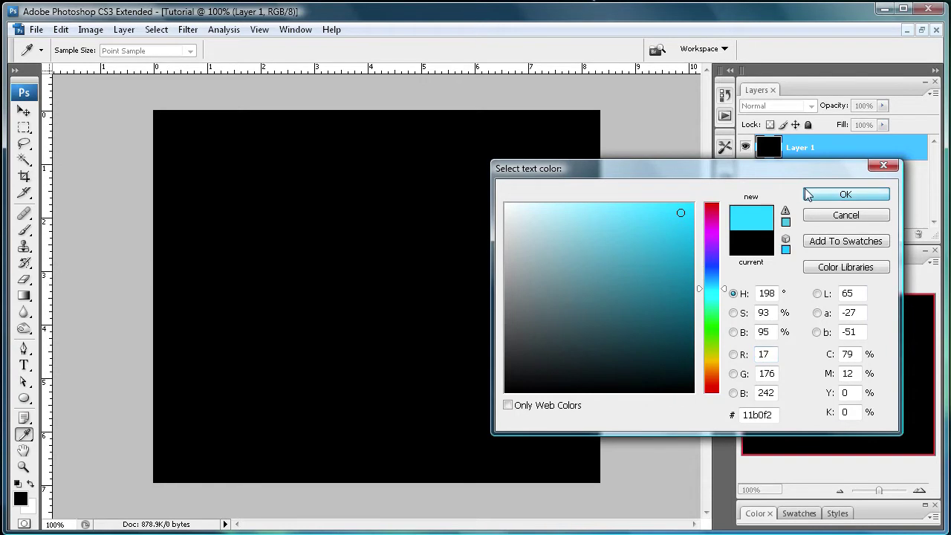
{"action": "left_click", "coordinate": [805, 190]}
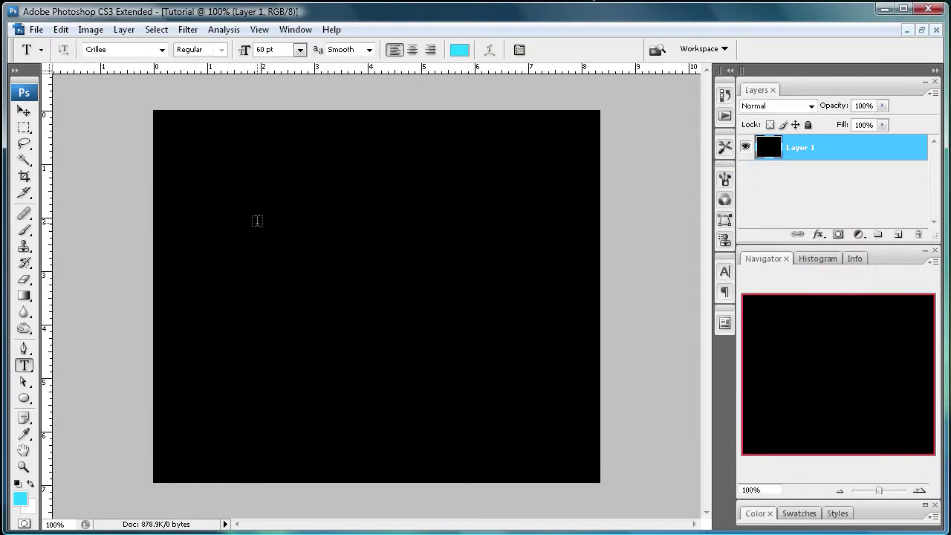
Type 'MIRROR' on the canvas and resize it to 72 pt
{"action": "left_click", "coordinate": [254, 227]}
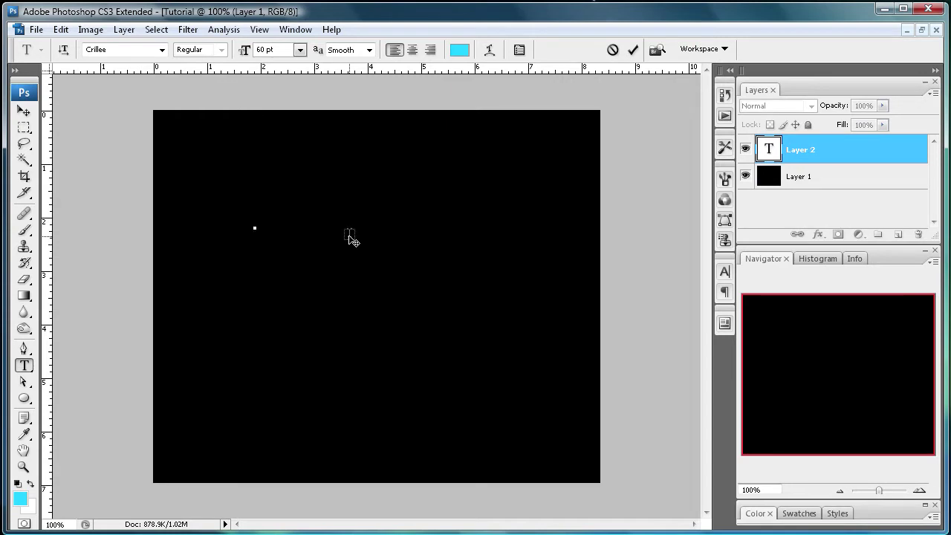
{"action": "type", "text": "M"}
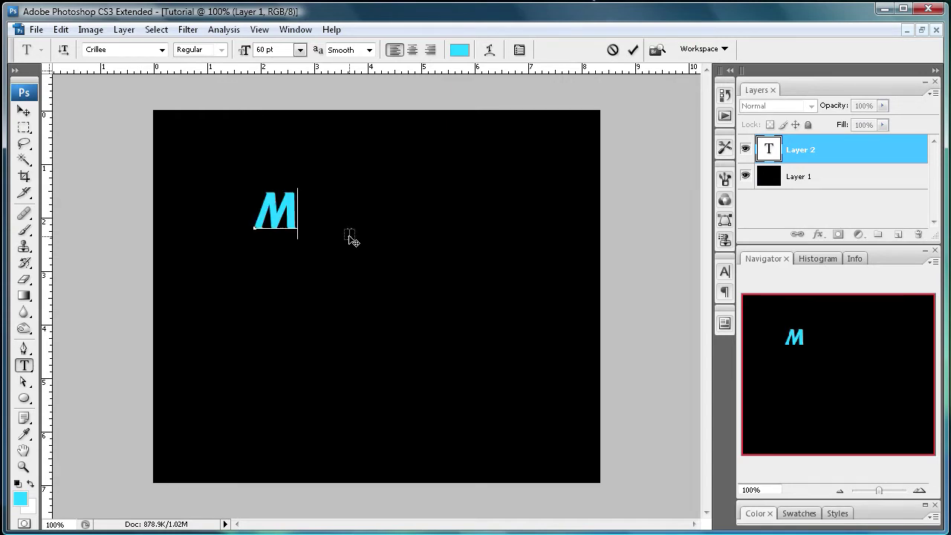
{"action": "type", "text": "IRROR"}
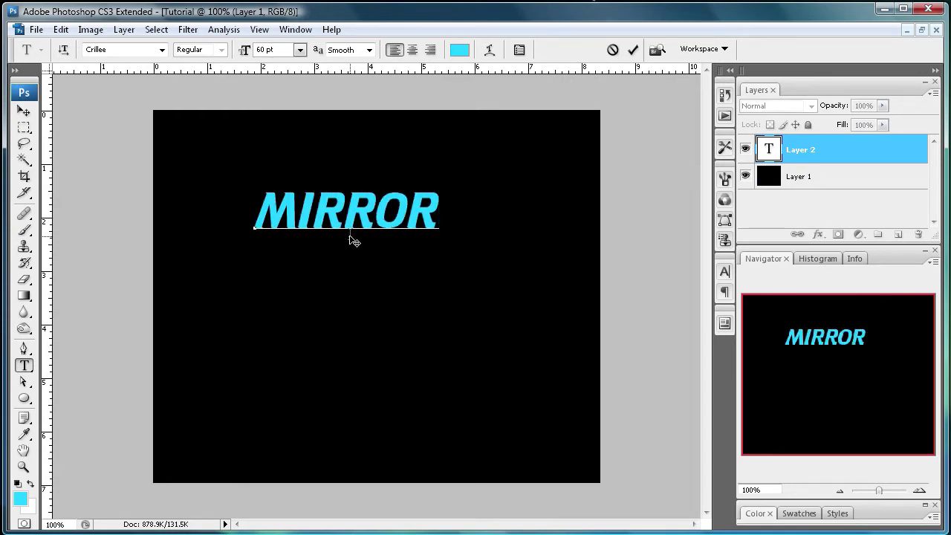
{"action": "left_click_drag", "start_coordinate": [438, 213], "coordinate": [255, 212]}
{"action": "left_click", "coordinate": [300, 50]}
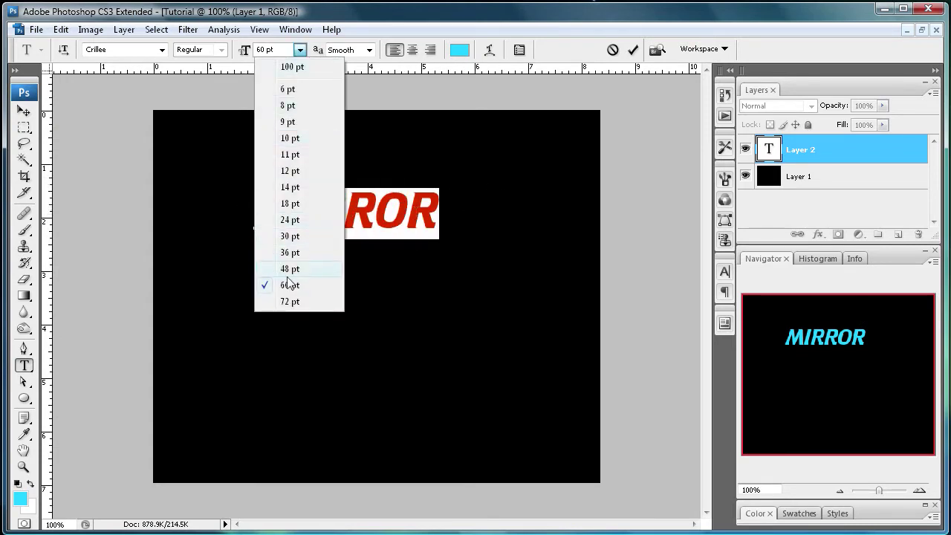
{"action": "left_click", "coordinate": [290, 300]}
Move the MIRROR text down toward the canvas centre
{"action": "left_click", "coordinate": [24, 111]}
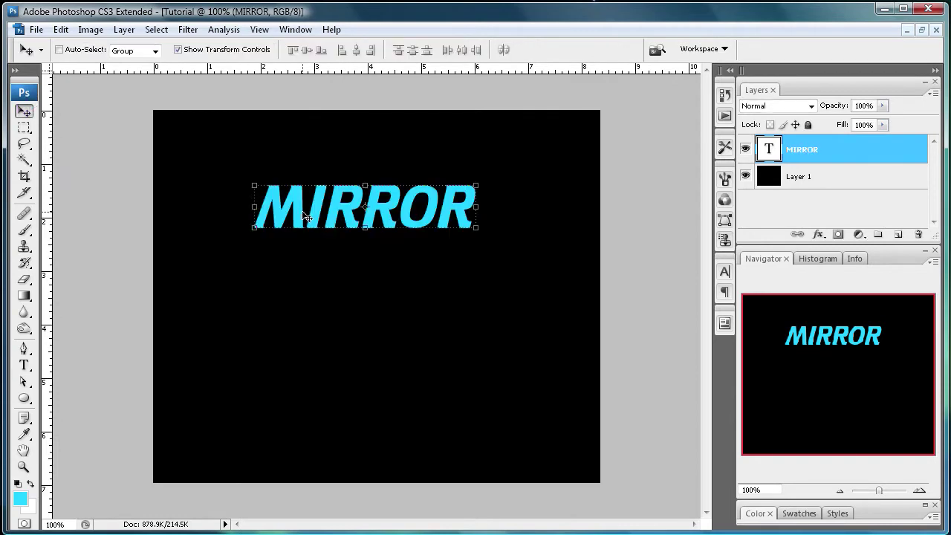
{"action": "left_click_drag", "start_coordinate": [306, 216], "coordinate": [312, 250]}
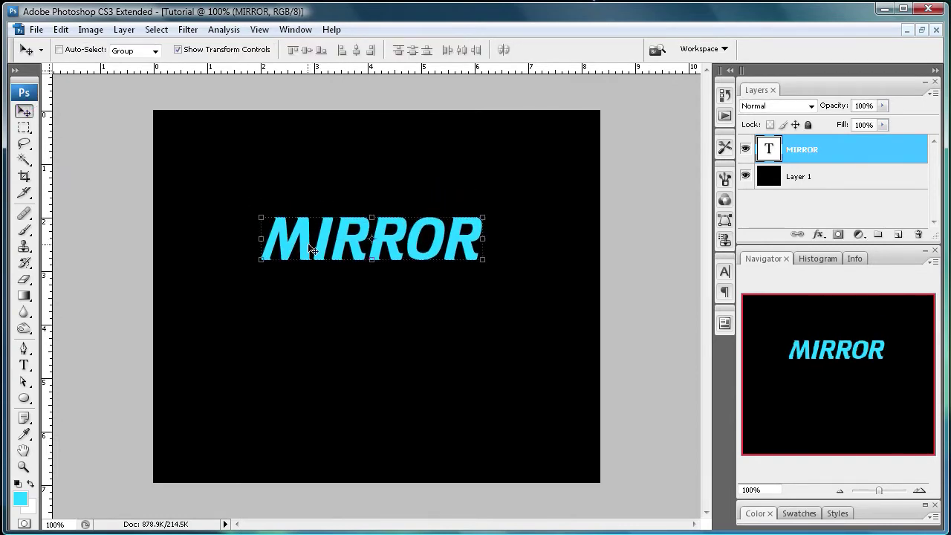
{"action": "left_click", "coordinate": [817, 235]}
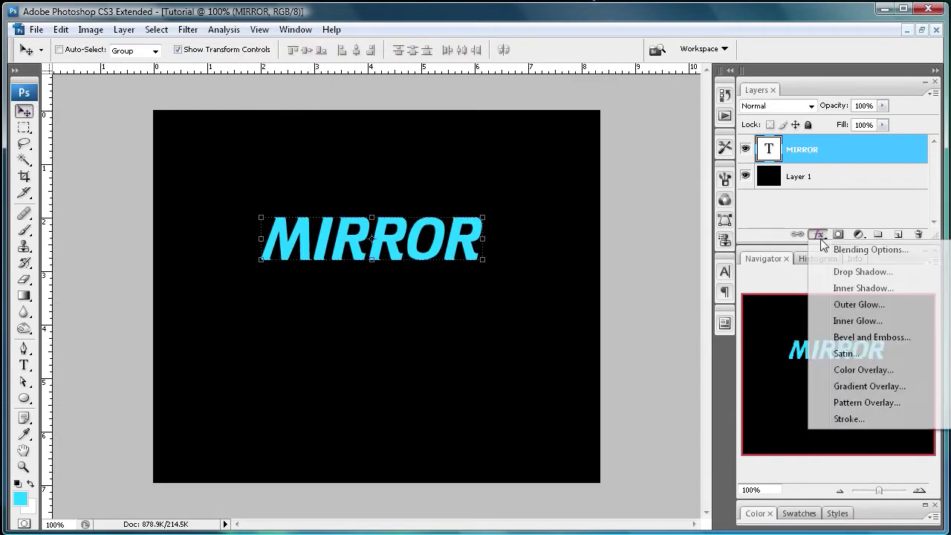
Apply a default 5 px Inner Glow to the MIRROR type layer
{"action": "left_click", "coordinate": [861, 320]}
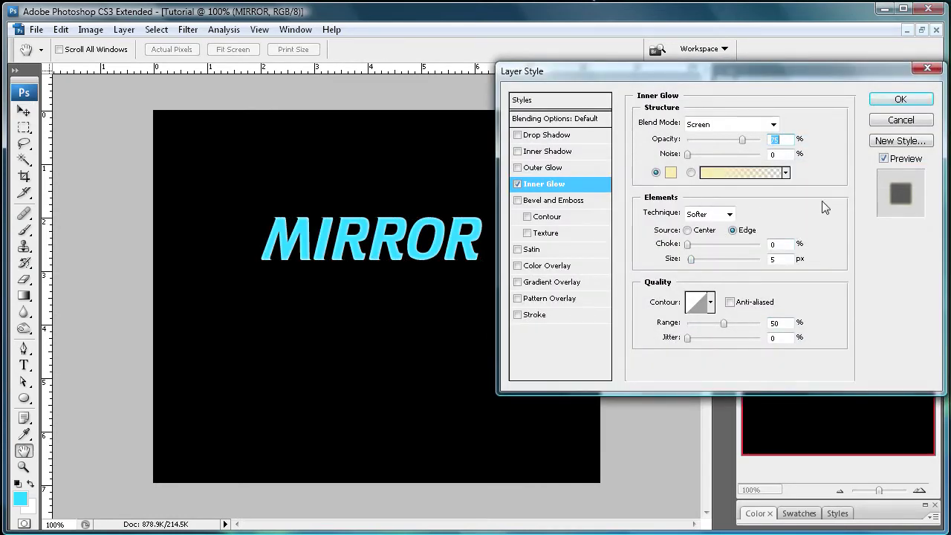
{"action": "left_click", "coordinate": [899, 99]}
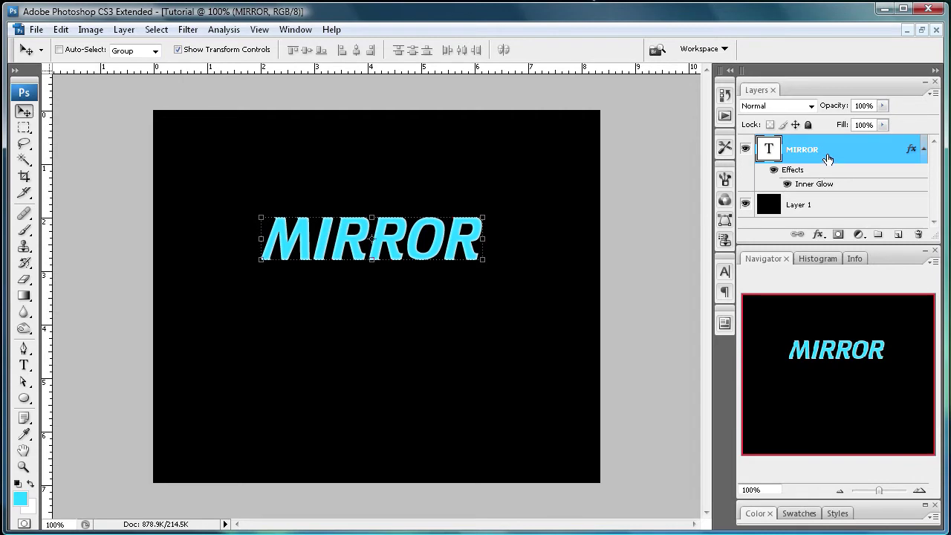
{"action": "left_click", "coordinate": [925, 149]}
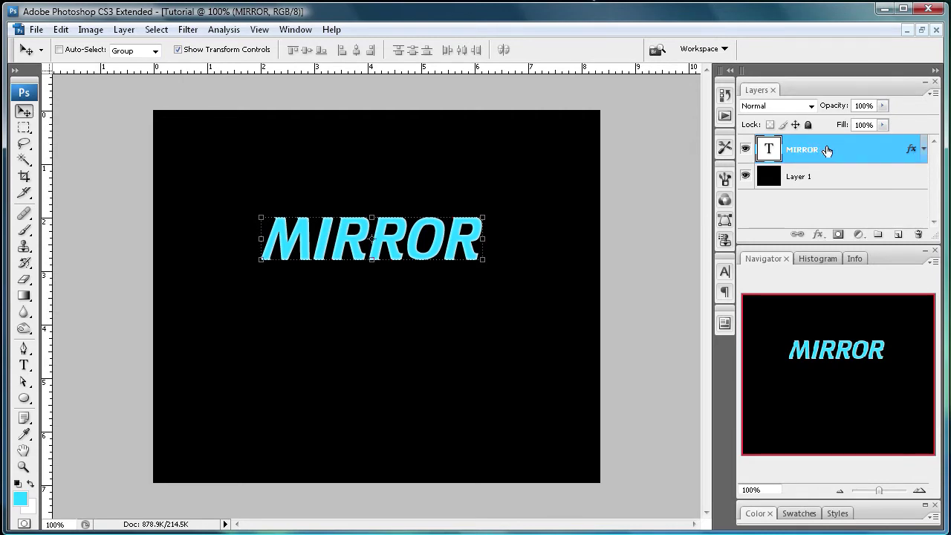
Duplicate the MIRROR layer and place the copy directly below the original word
{"action": "left_click_drag", "start_coordinate": [825, 147], "coordinate": [899, 234]}
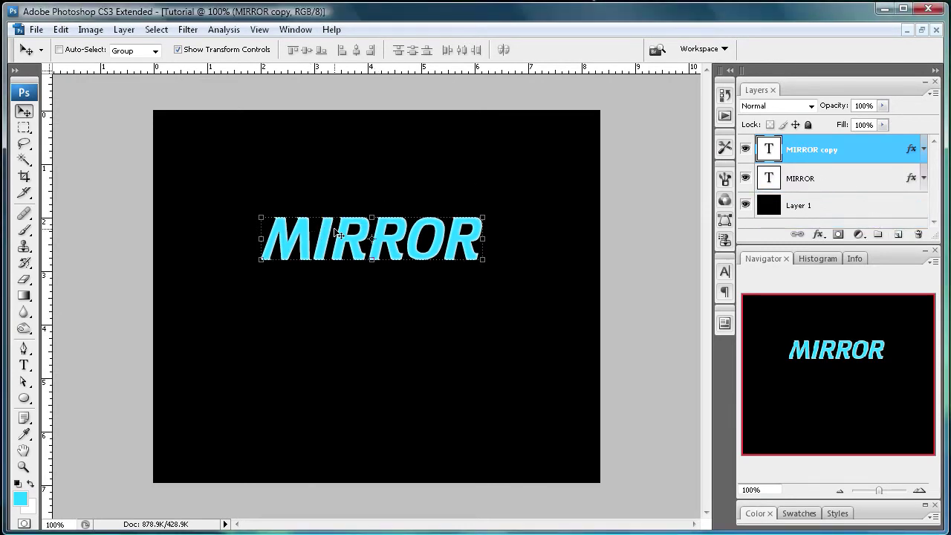
{"action": "left_click_drag", "start_coordinate": [341, 233], "coordinate": [342, 278]}
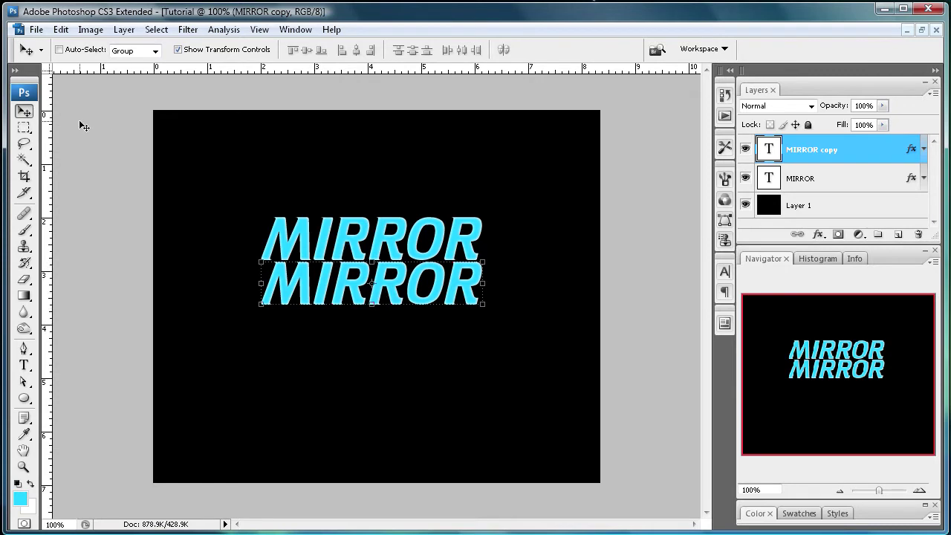
{"action": "left_click", "coordinate": [23, 130]}
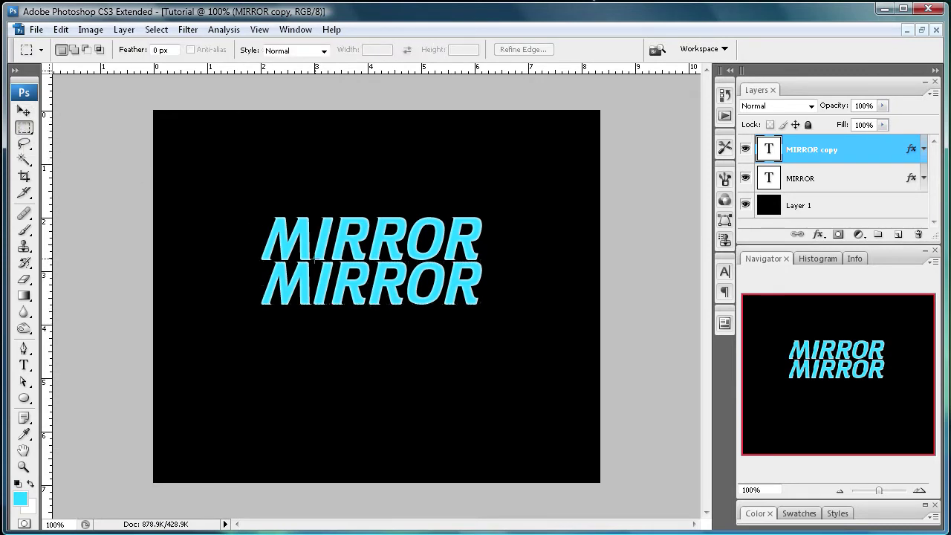
Flip the MIRROR copy vertically and nudge it up against the original as a reflection
{"action": "right_click", "coordinate": [346, 282]}
{"action": "left_click", "coordinate": [395, 417]}
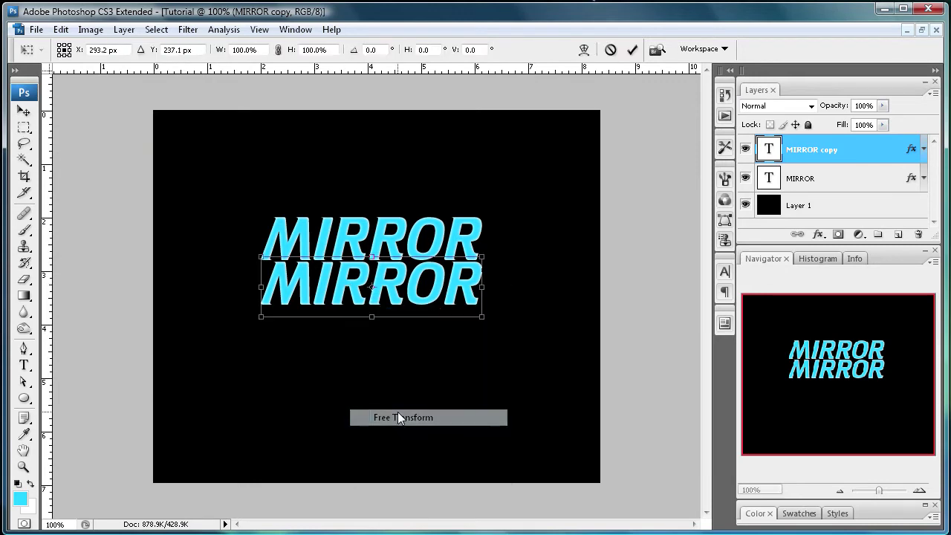
{"action": "right_click", "coordinate": [343, 284]}
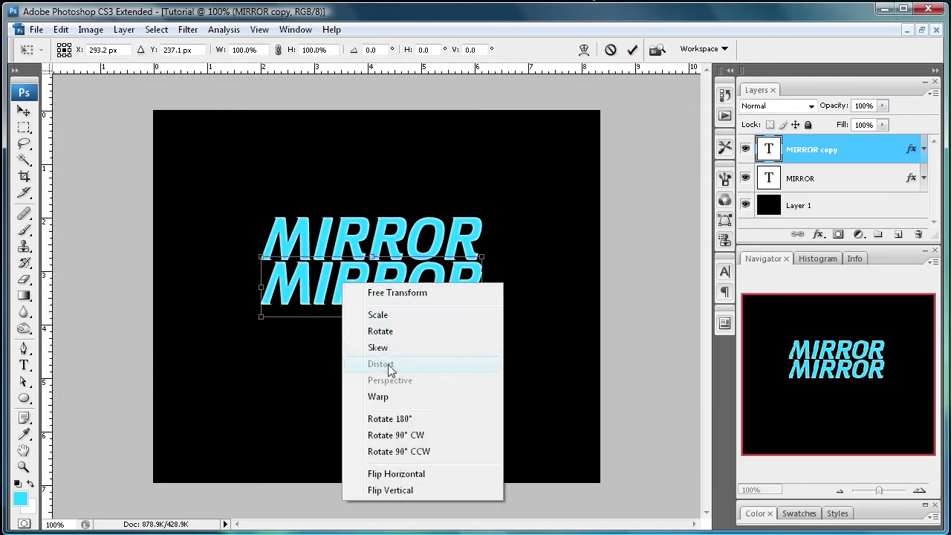
{"action": "left_click", "coordinate": [413, 487]}
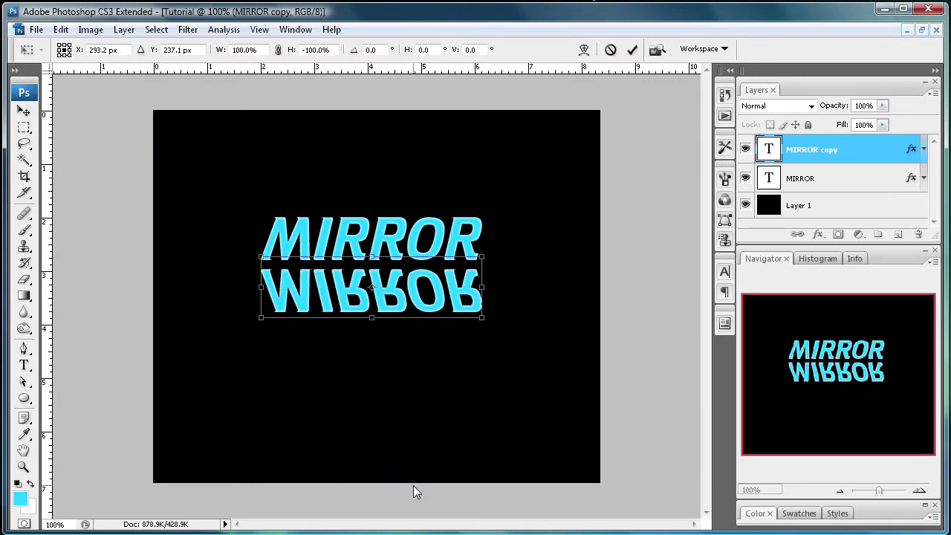
{"action": "left_click", "coordinate": [27, 111]}
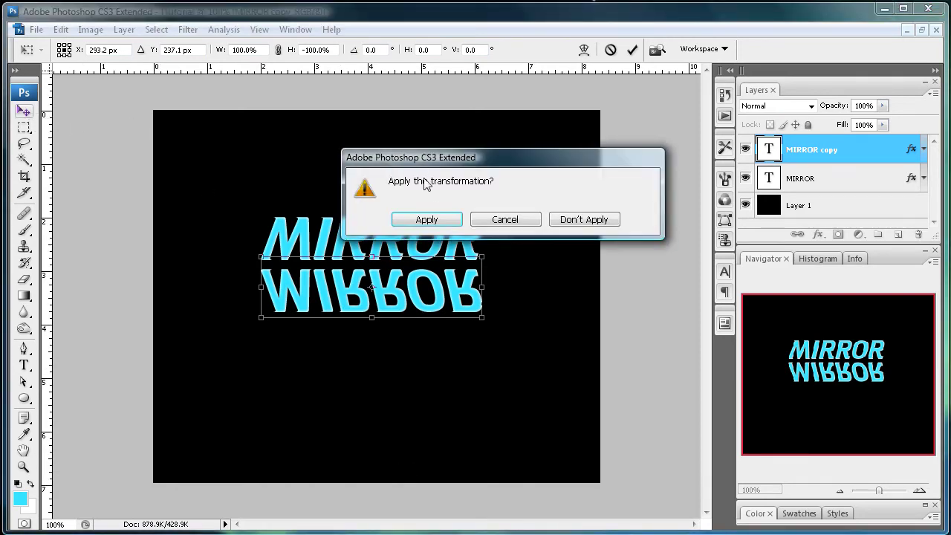
{"action": "left_click", "coordinate": [427, 217]}
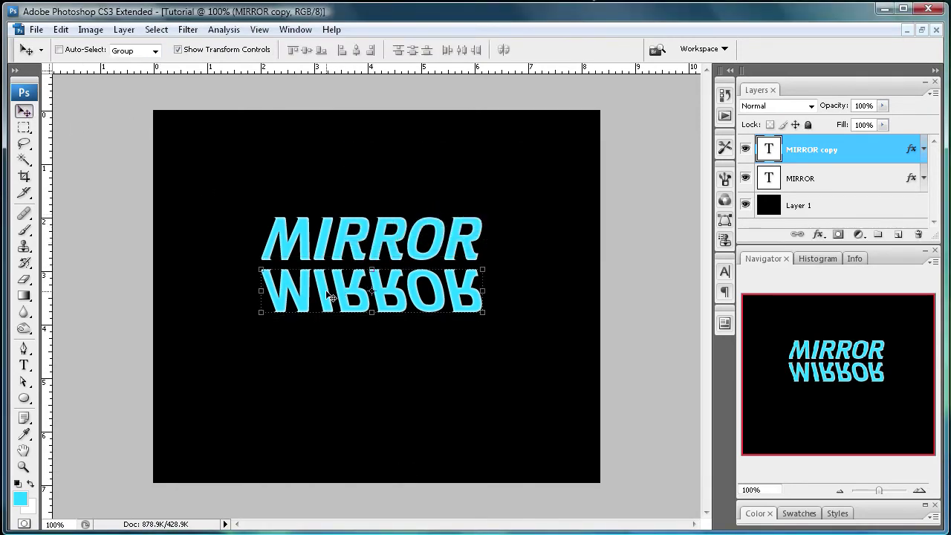
{"action": "left_click_drag", "start_coordinate": [330, 295], "coordinate": [326, 286]}
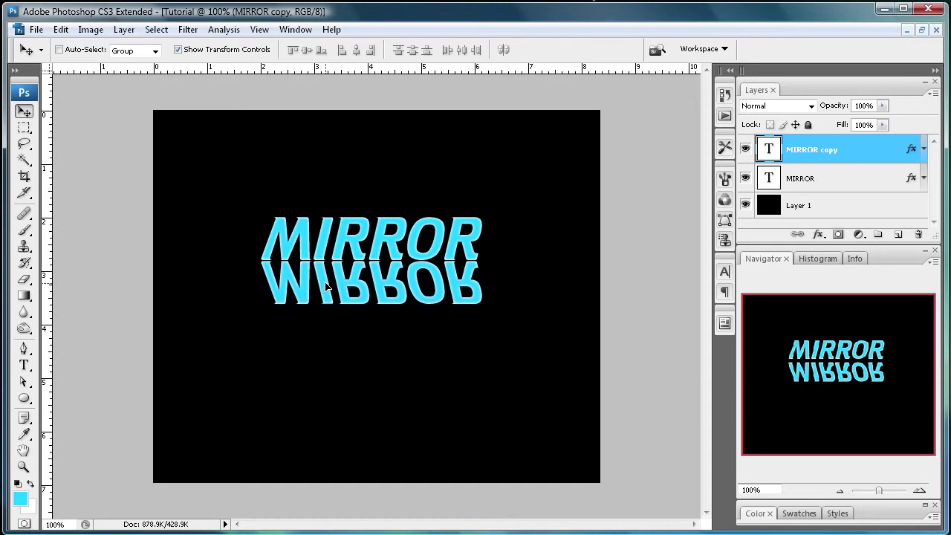
{"action": "key", "text": "Up"}
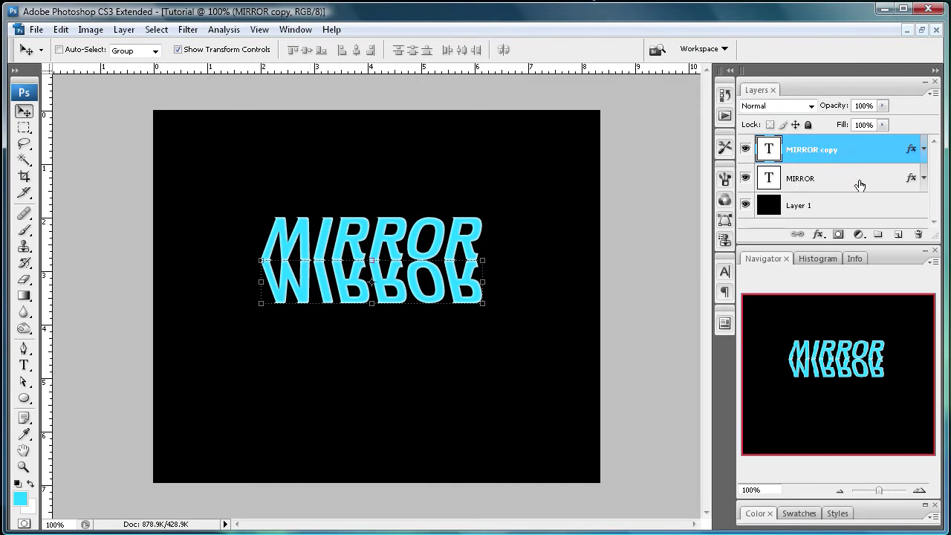
Add a white layer mask to MIRROR copy and pick the Gradient tool
{"action": "left_click", "coordinate": [837, 236]}
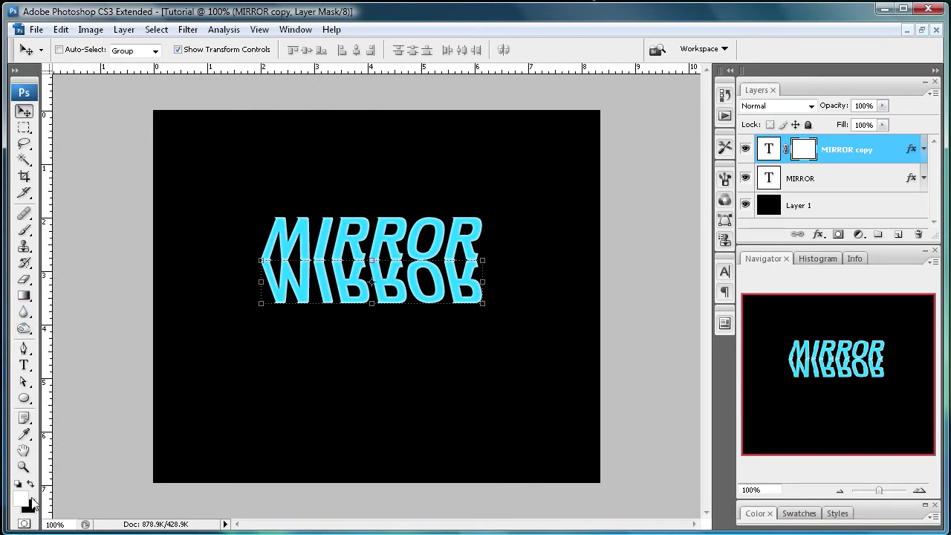
{"action": "left_click", "coordinate": [25, 295]}
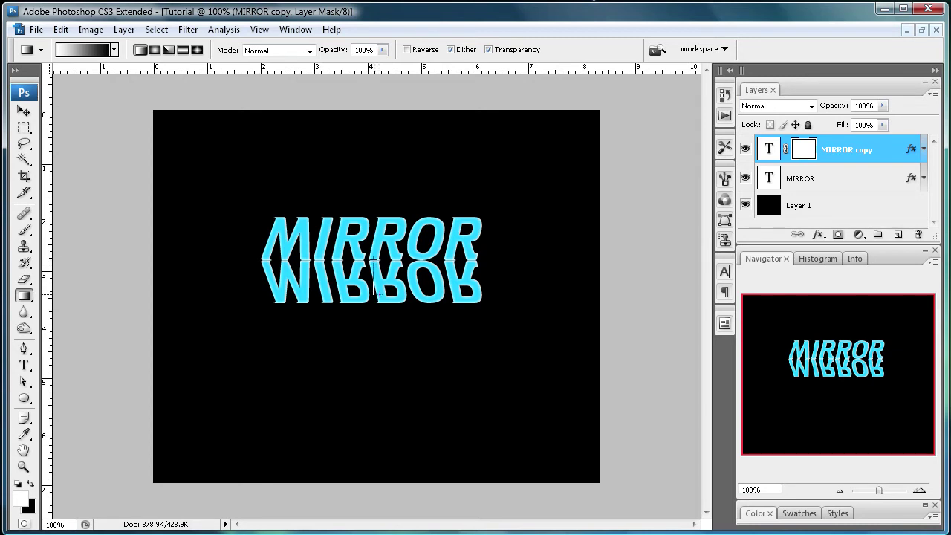
Fade the reflection downward with a gradient on its mask and set layer opacity to 30%
{"action": "left_click_drag", "start_coordinate": [379, 261], "coordinate": [380, 294]}
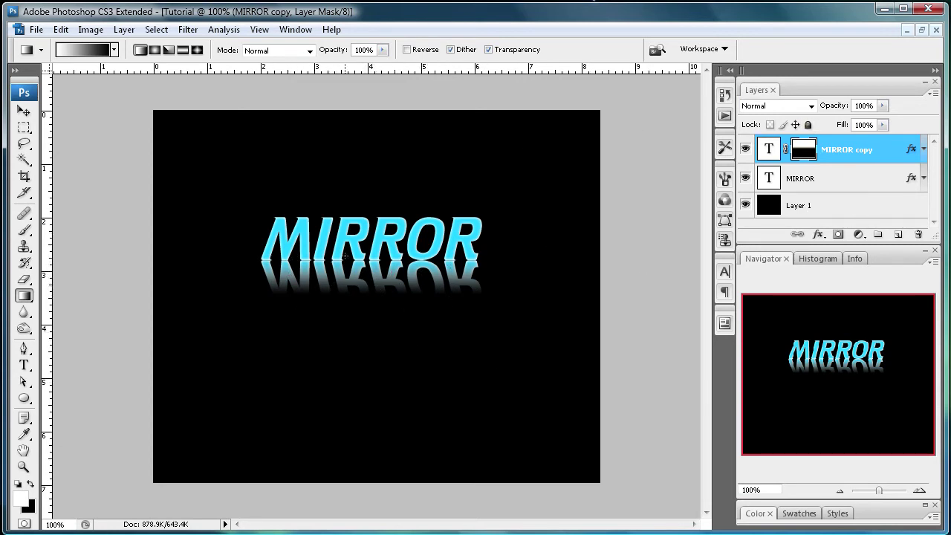
{"action": "left_click", "coordinate": [882, 106]}
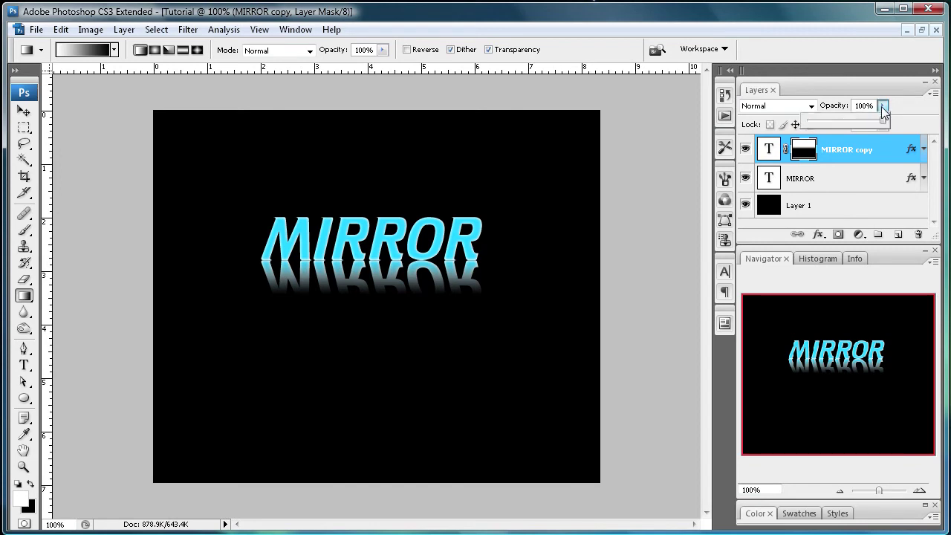
{"action": "left_click_drag", "start_coordinate": [883, 121], "coordinate": [832, 127]}
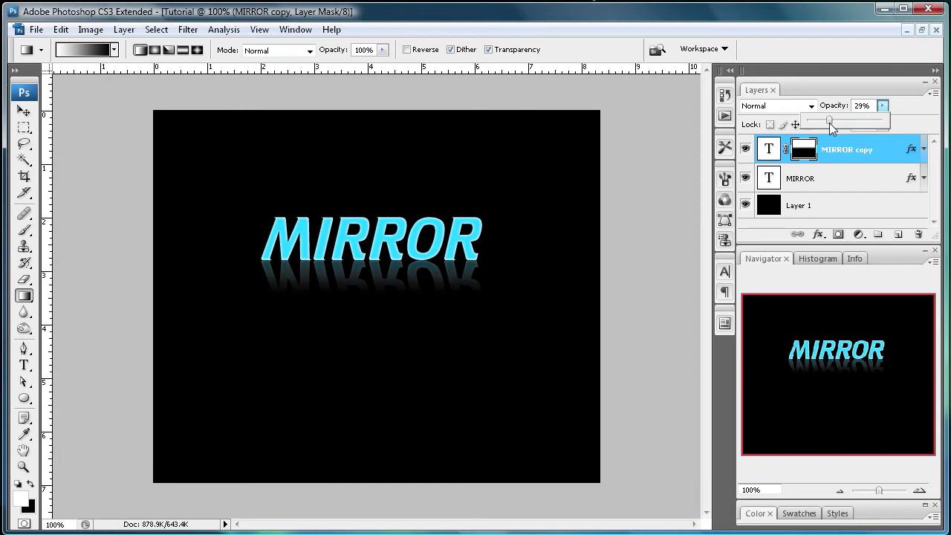
Give Layer 1 a Color Overlay in dark green #09792e
{"action": "left_click", "coordinate": [22, 110]}
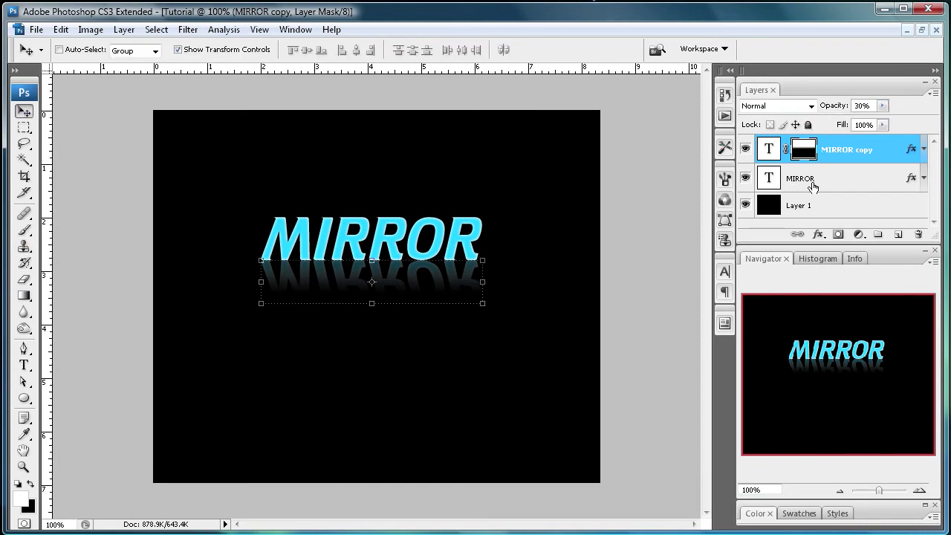
{"action": "left_click", "coordinate": [797, 205]}
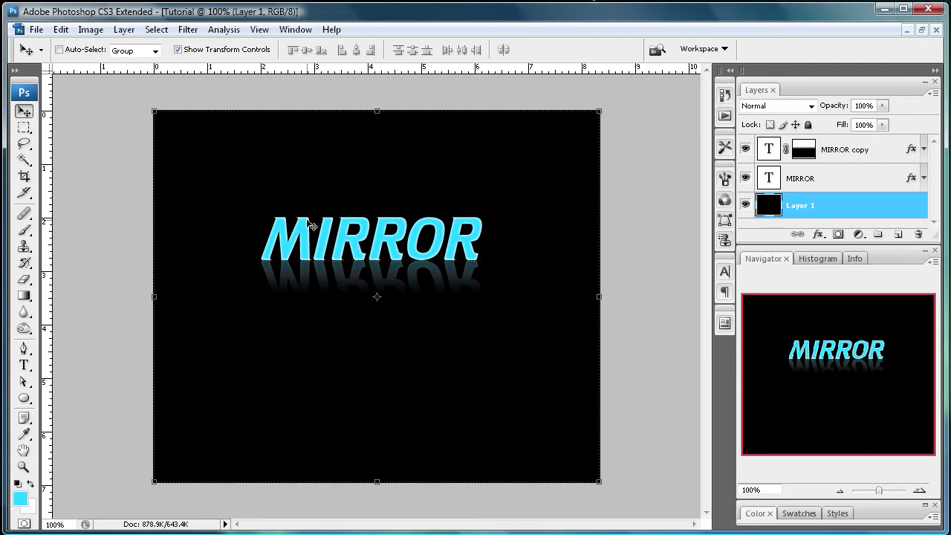
{"action": "left_click", "coordinate": [819, 233]}
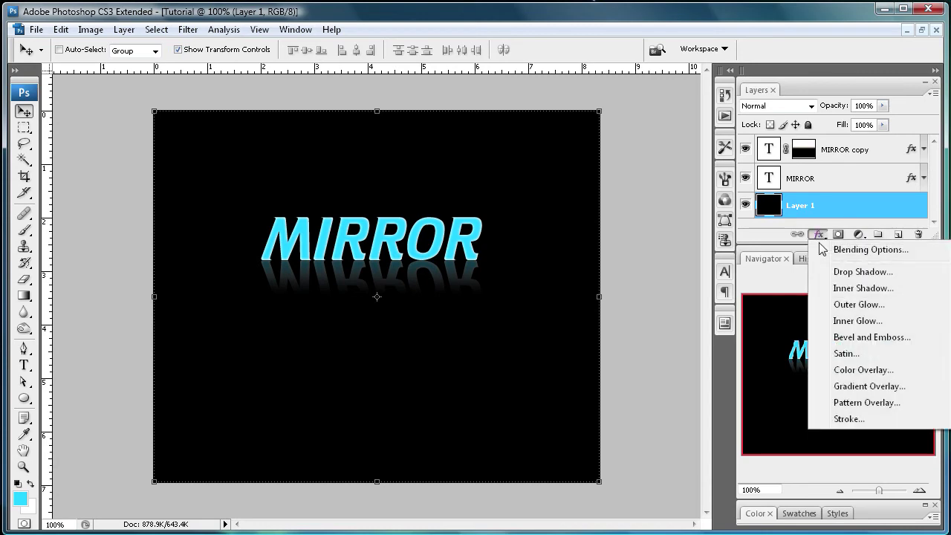
{"action": "left_click", "coordinate": [858, 370]}
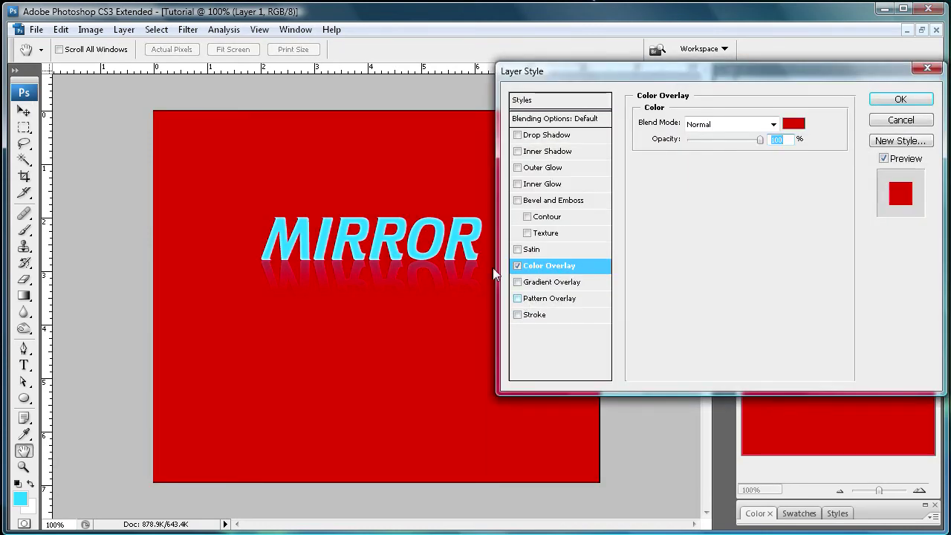
{"action": "left_click", "coordinate": [789, 125]}
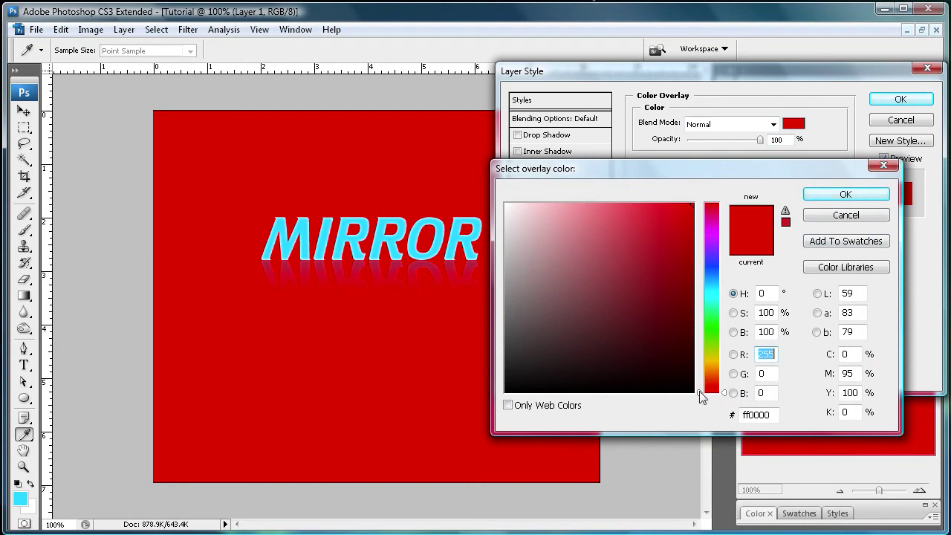
{"action": "left_click_drag", "start_coordinate": [702, 398], "coordinate": [712, 319]}
{"action": "left_click", "coordinate": [679, 303]}
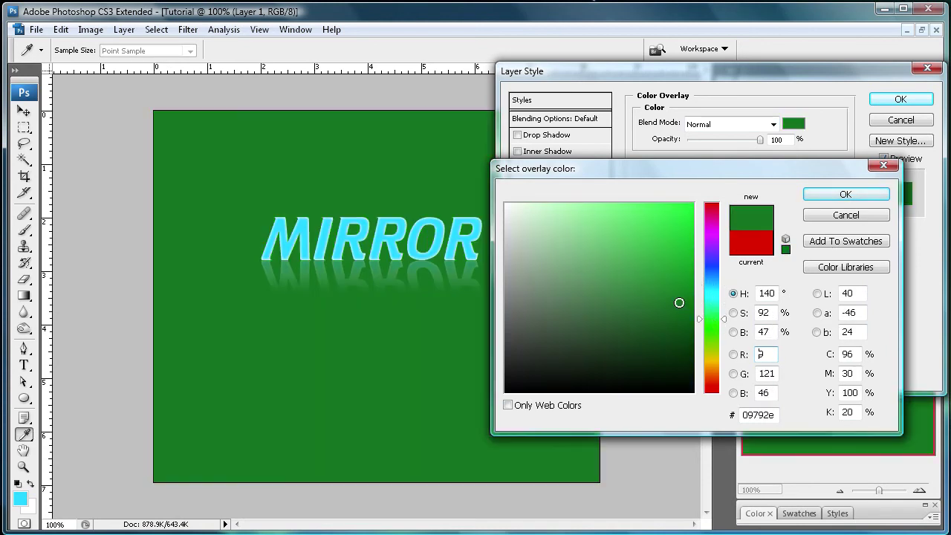
{"action": "left_click", "coordinate": [845, 193]}
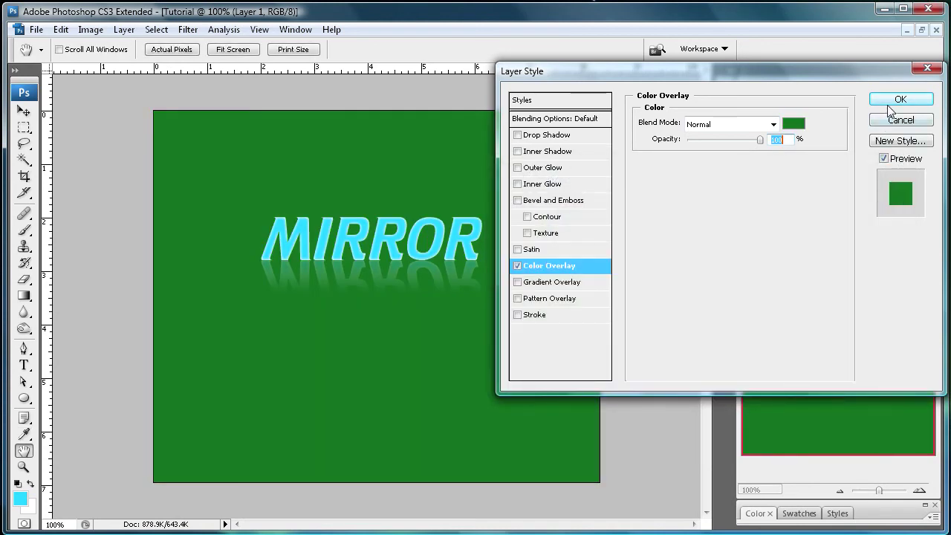
{"action": "left_click", "coordinate": [899, 99]}
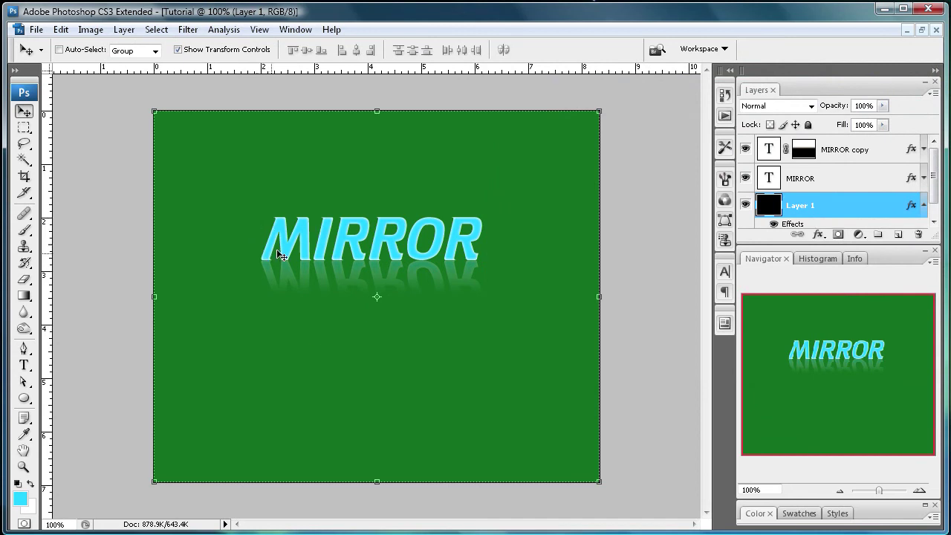